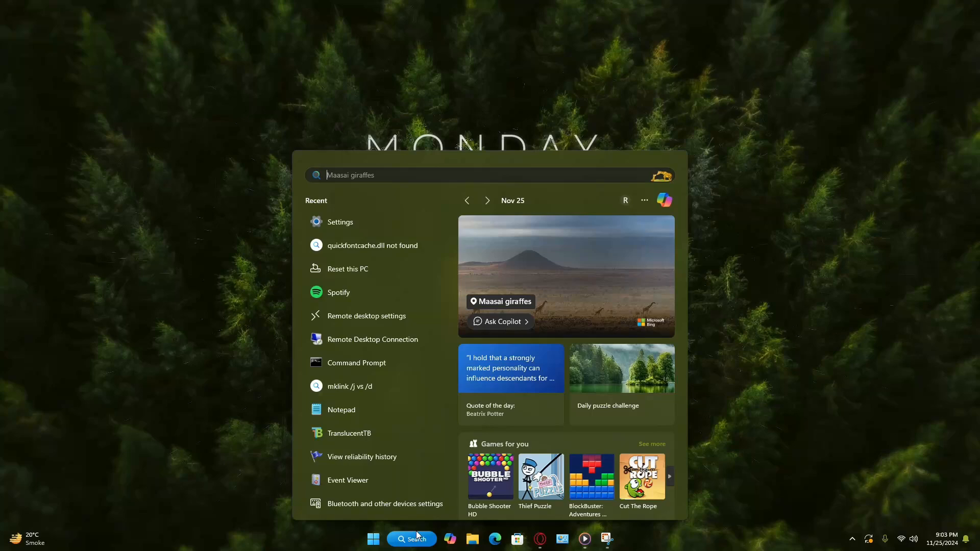
type("Device Manager")
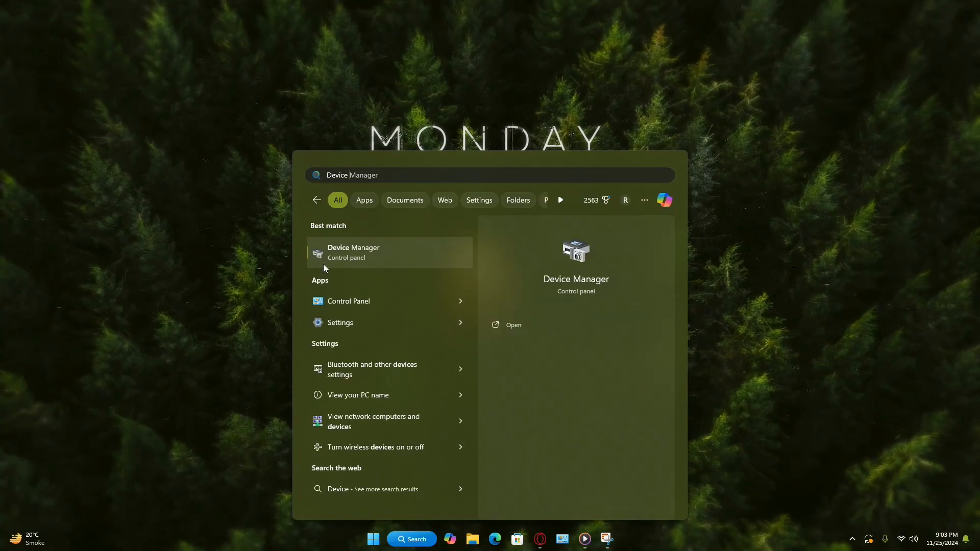
Show the graphics card by expanding Display adapters in Device Manager
left_click(355, 253)
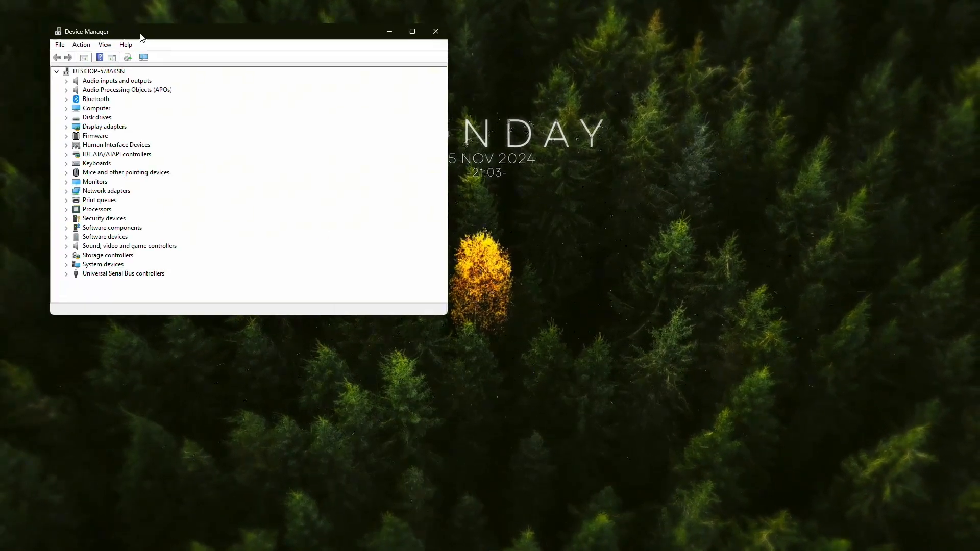
left_click_drag(140, 37, 316, 136)
left_click(276, 226)
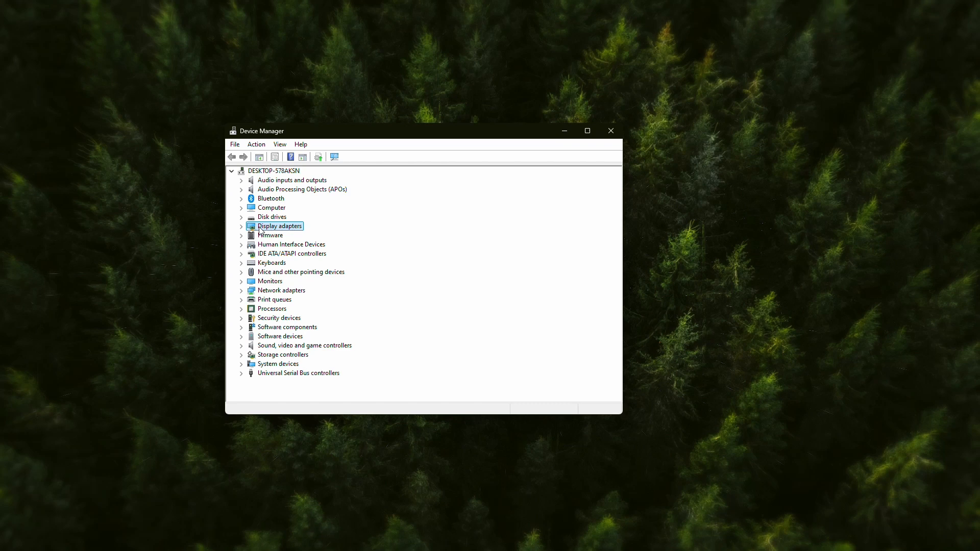
left_click(241, 227)
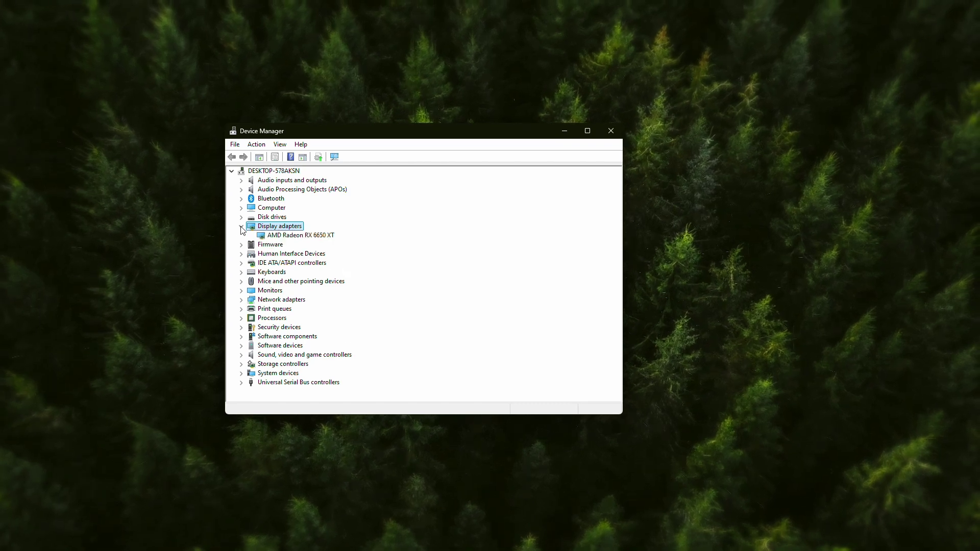
Run an automatic driver search for the AMD Radeon RX 6650 XT, confirming the best driver is installed
right_click(288, 236)
left_click(350, 243)
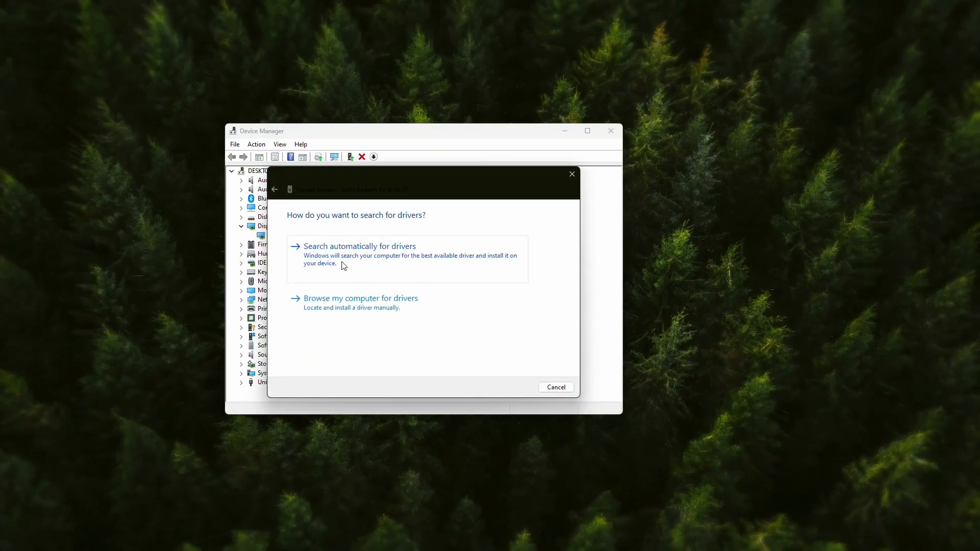
left_click(381, 259)
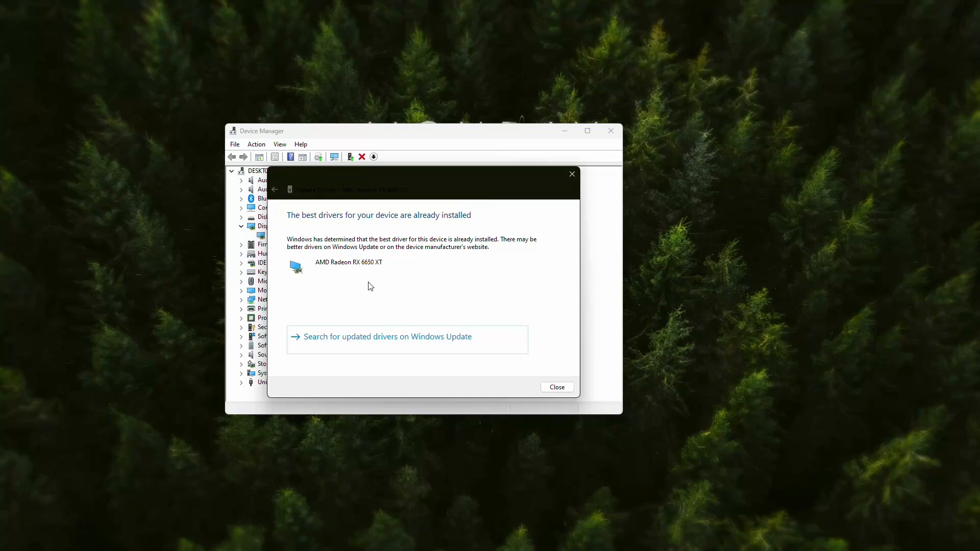
left_click_drag(380, 185, 467, 176)
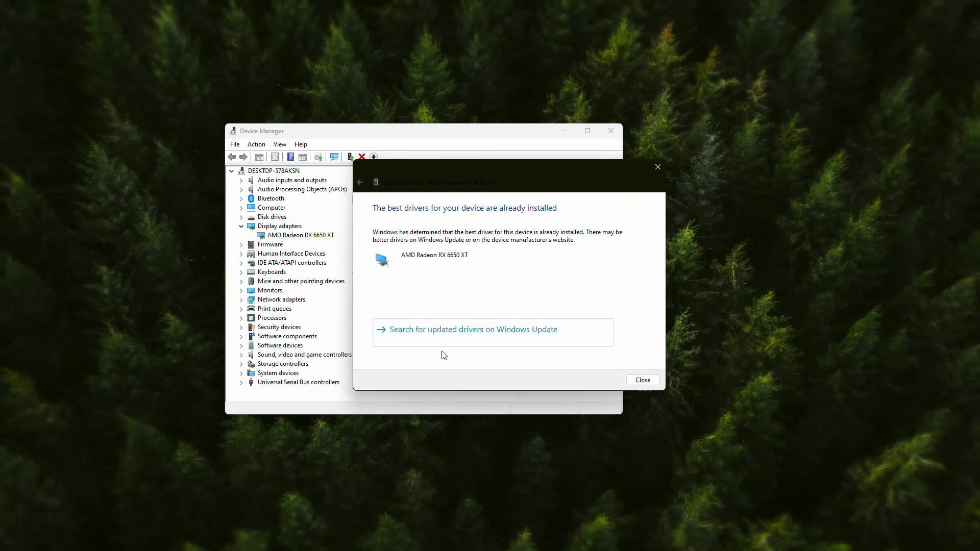
left_click(642, 380)
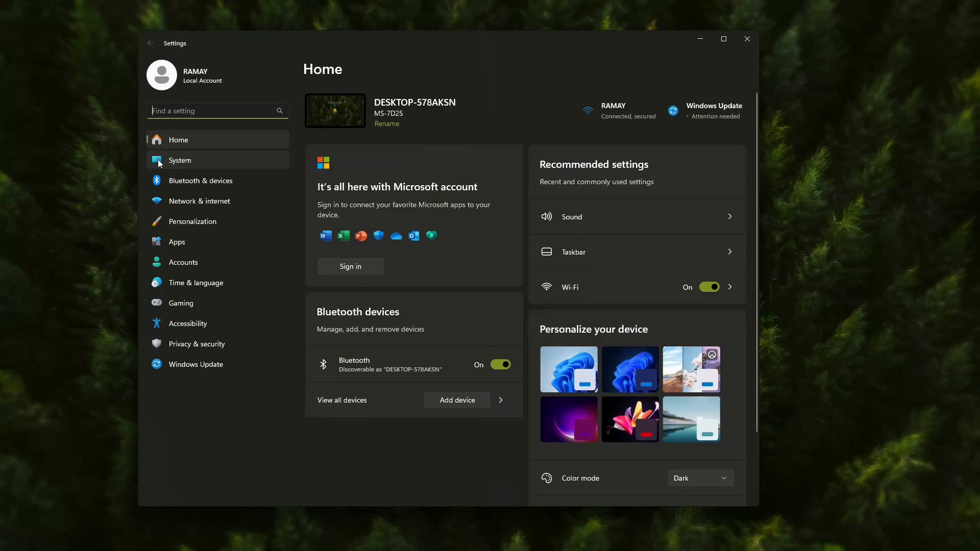
Navigate through System and Display to the Graphics settings page
left_click(184, 161)
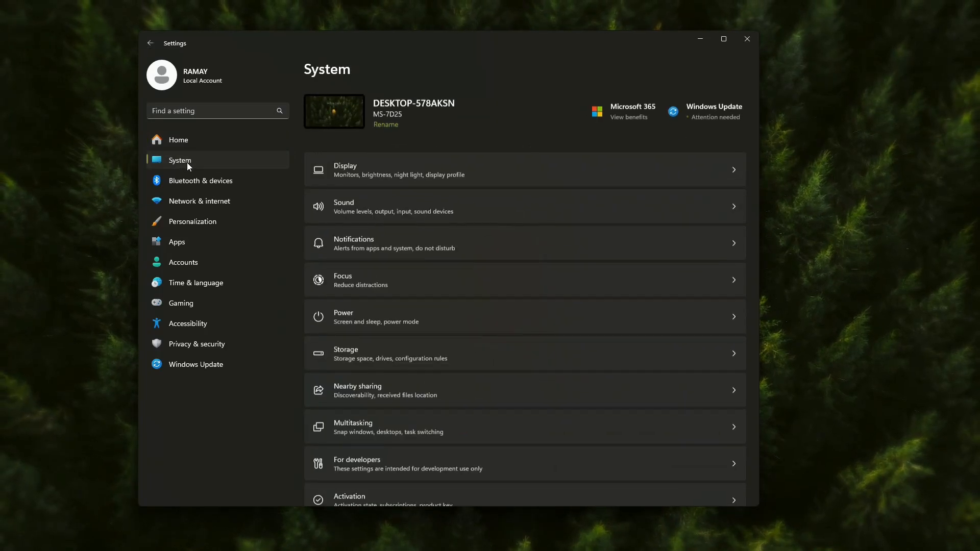
left_click(402, 179)
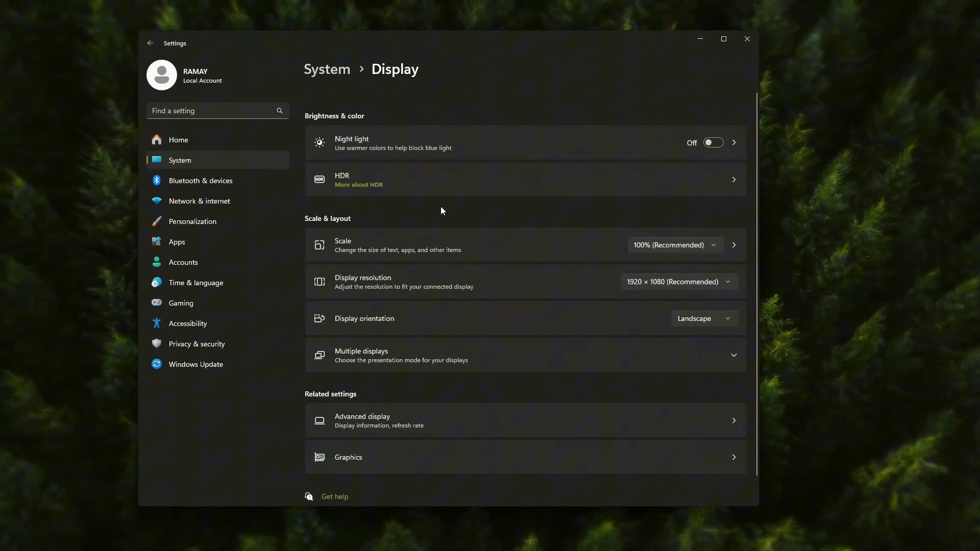
scroll(443, 208, "down", 5)
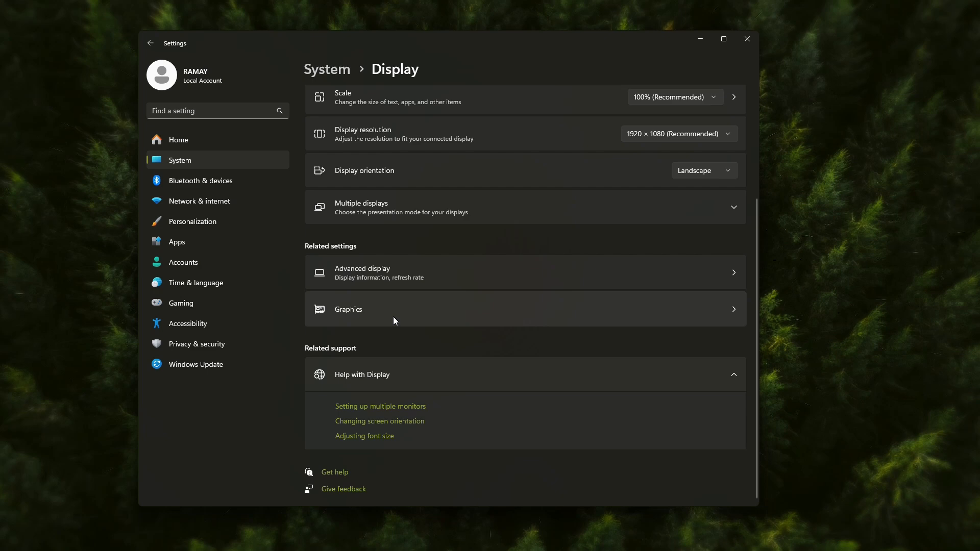
left_click(393, 316)
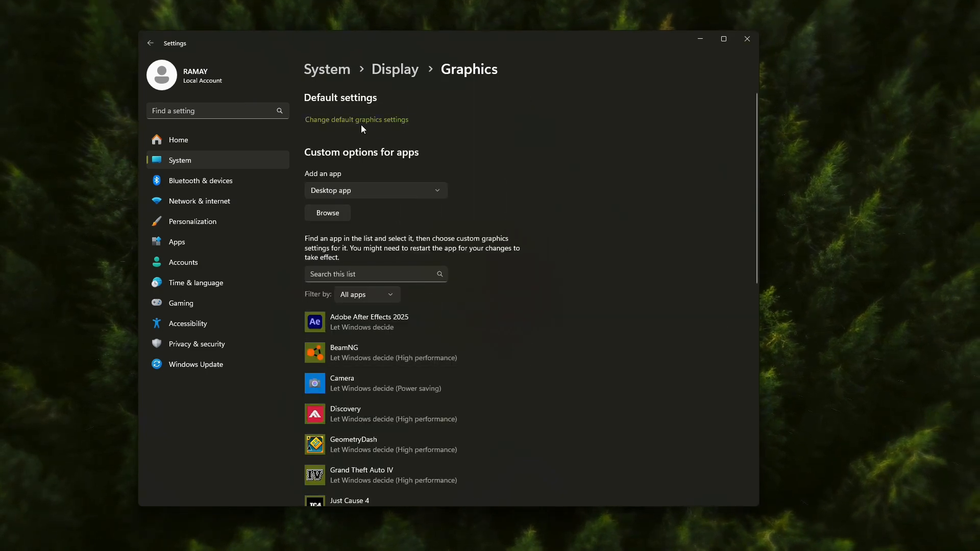
left_click(383, 120)
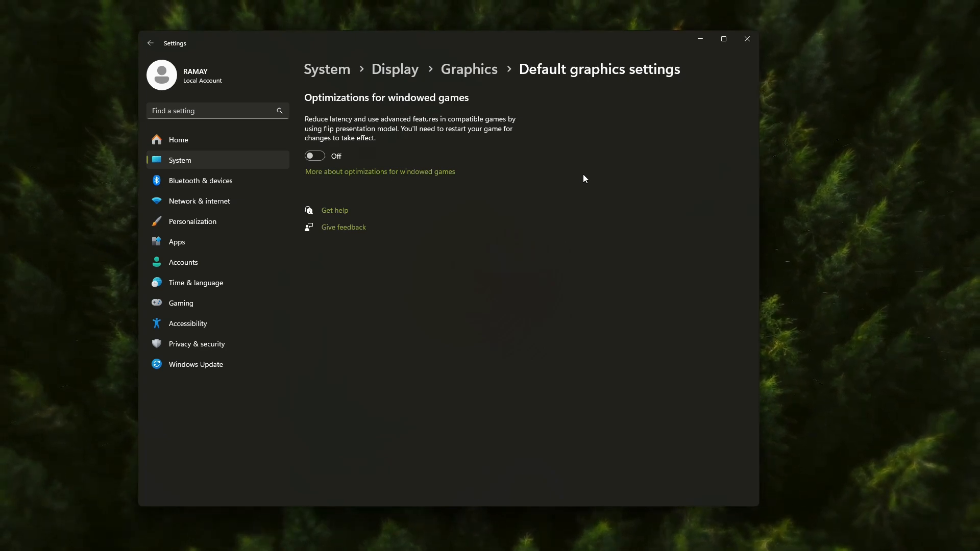
left_click(467, 73)
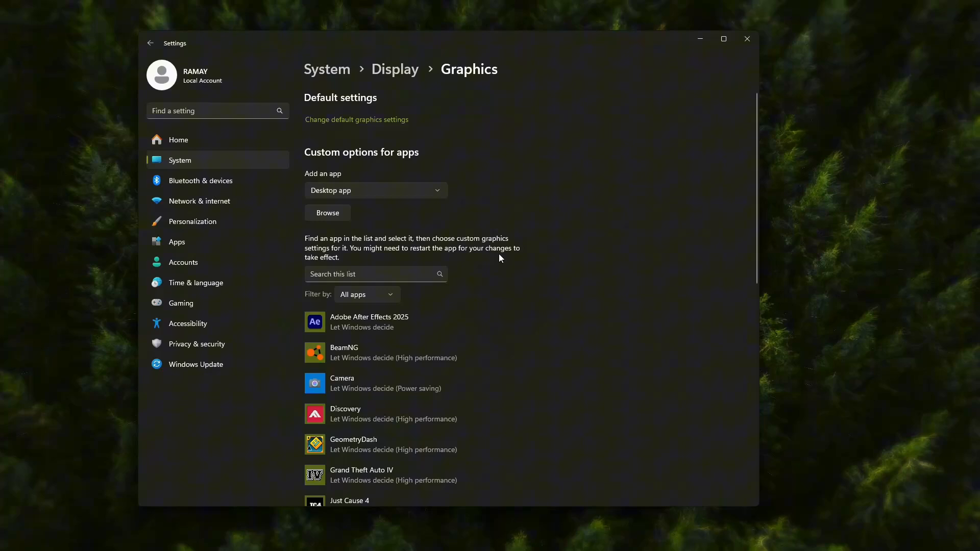
Locate AfterFX.exe and save High performance as the graphics preference for Adobe After Effects 2025
left_click(360, 323)
scroll(366, 323, "down", 2)
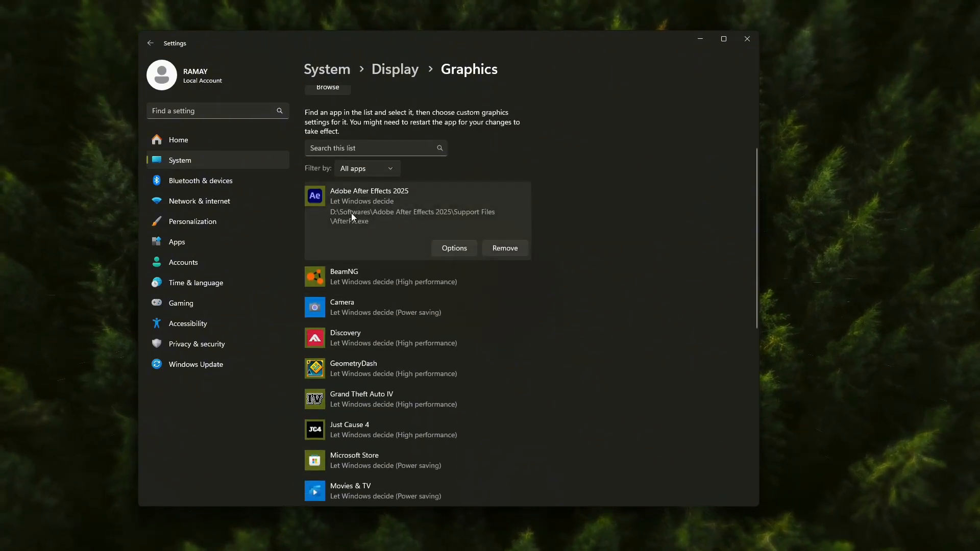
scroll(352, 230, "up", 2)
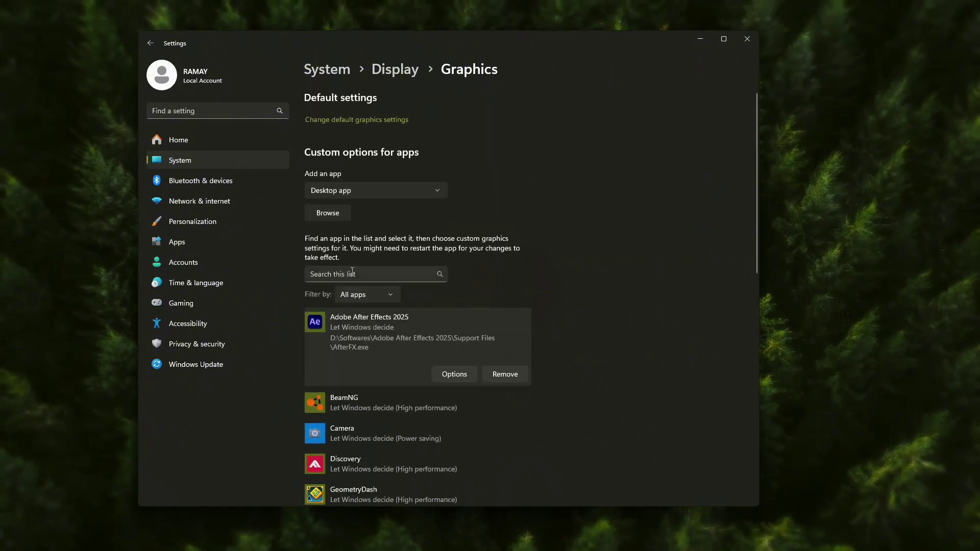
left_click(330, 212)
scroll(302, 187, "down", 5)
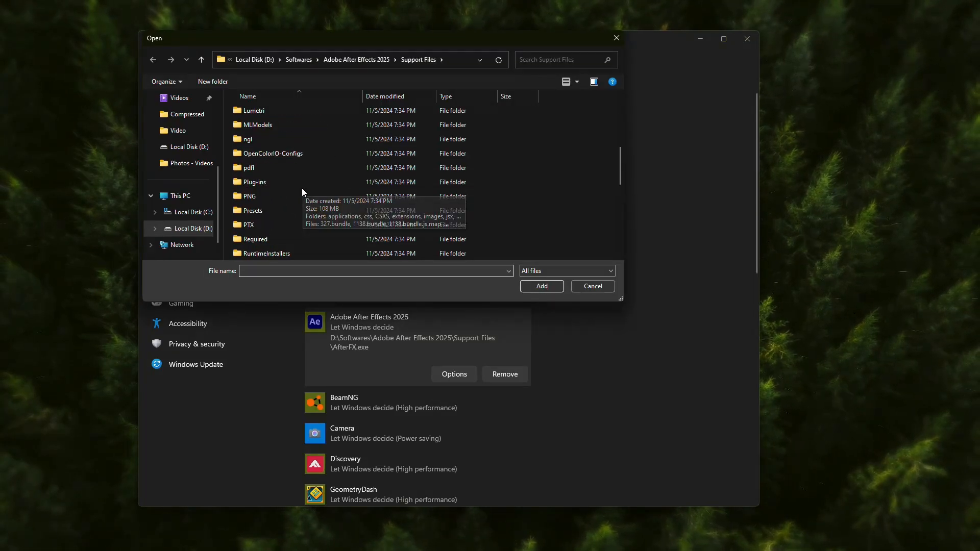
scroll(323, 218, "down", 3)
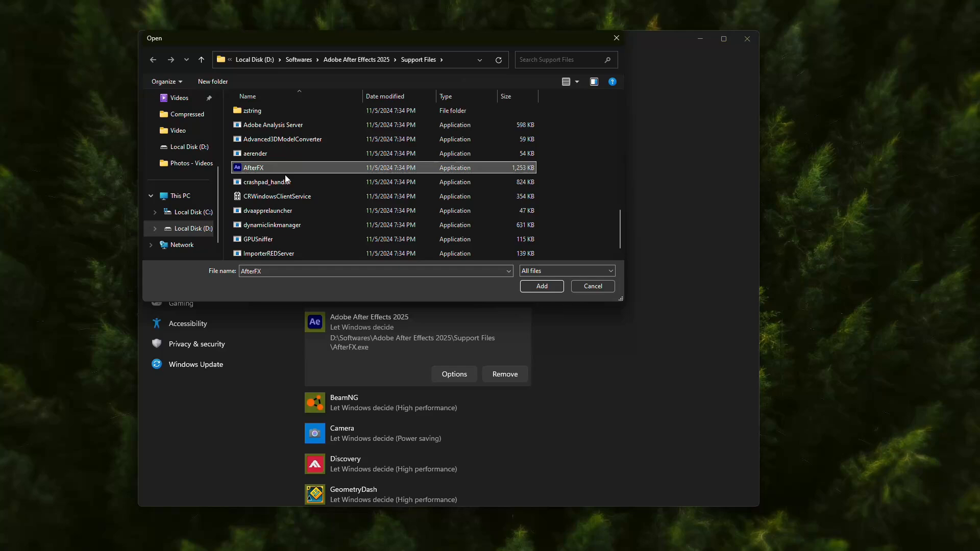
left_click(541, 286)
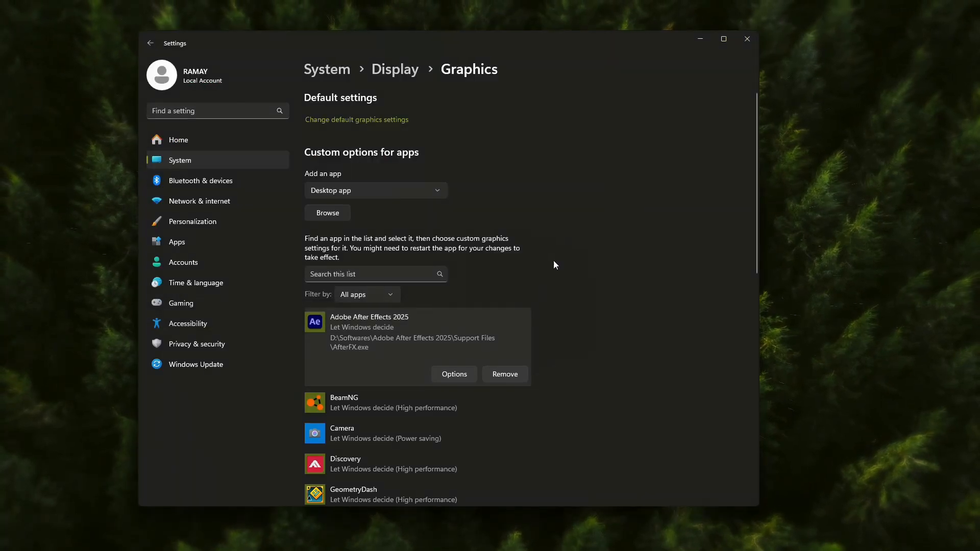
scroll(406, 357, "down", 3)
left_click(443, 254)
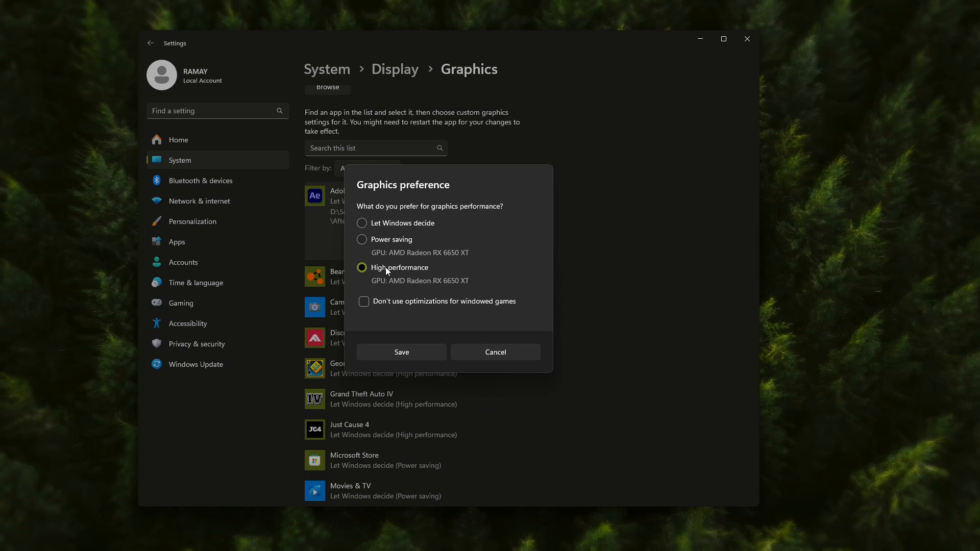
left_click(402, 353)
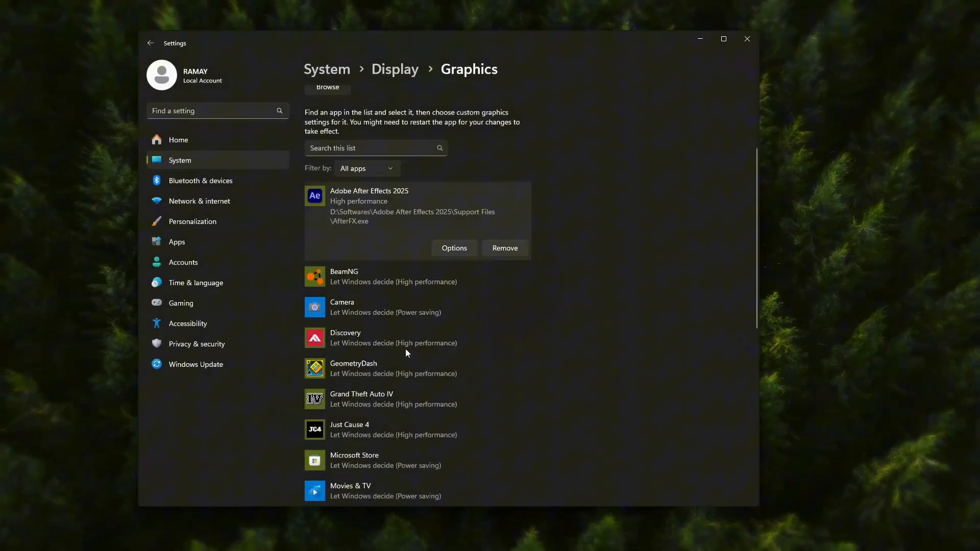
Minimize Settings and launch Adobe After Effects 2025 from Windows search
left_click(697, 43)
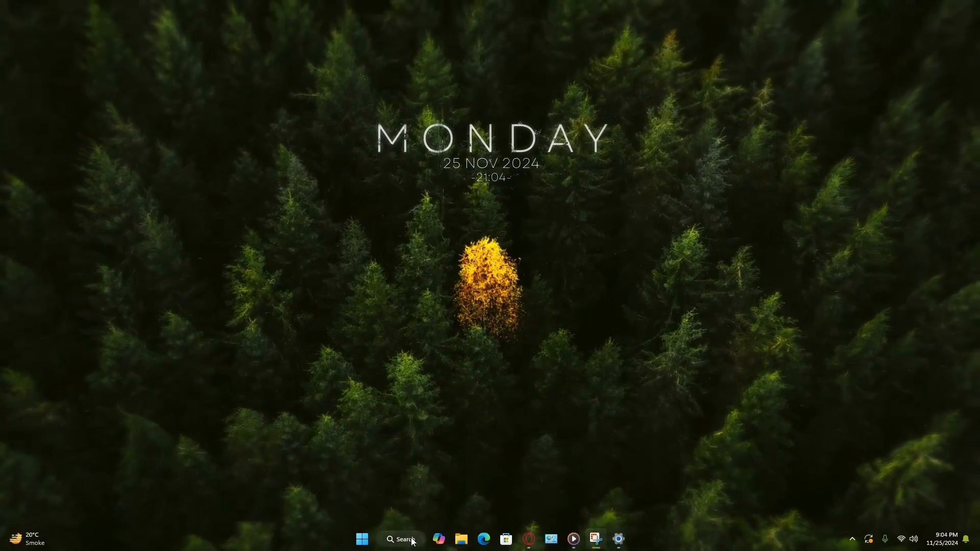
left_click(400, 539)
type("After Eff")
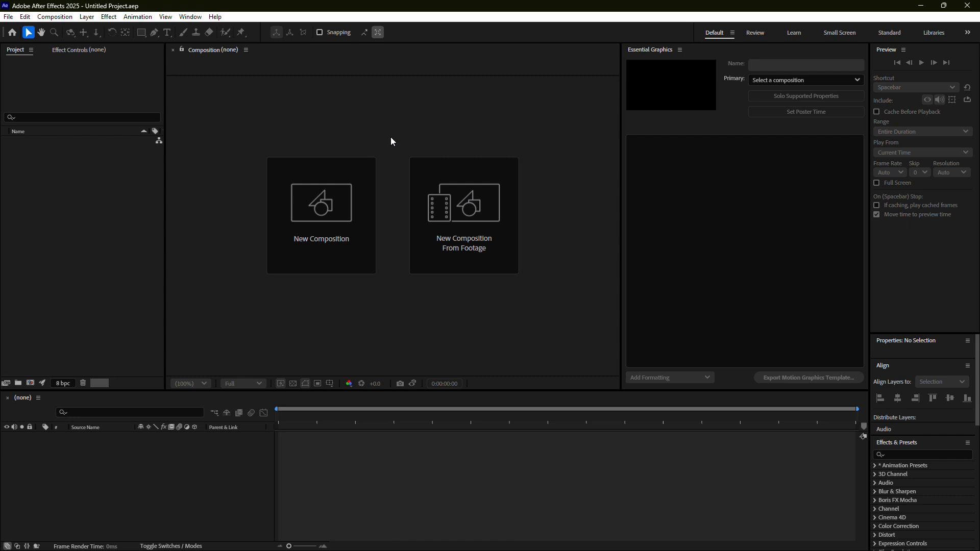
Purge All Memory & Disk Cache from the Edit menu and confirm
left_click(26, 17)
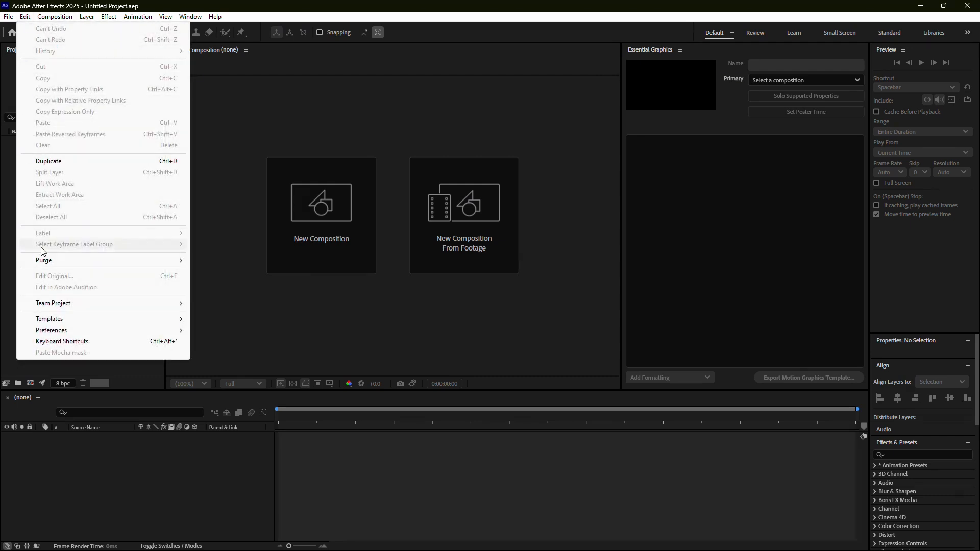
mouse_move(44, 260)
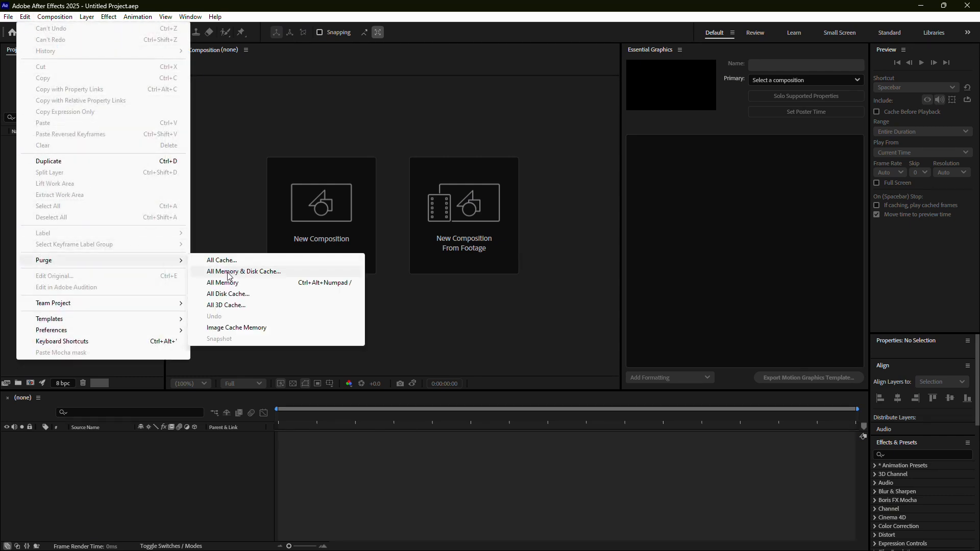
left_click(227, 273)
left_click(535, 287)
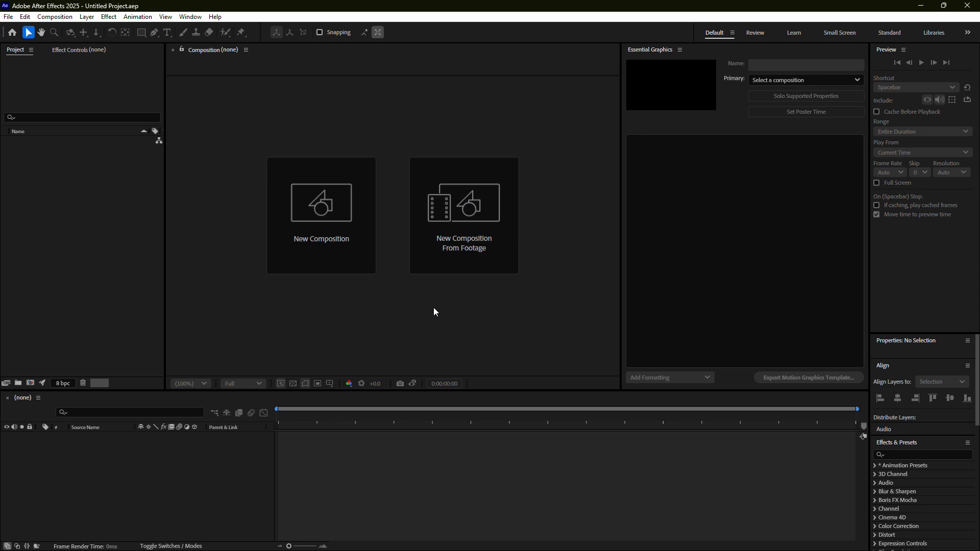
left_click(25, 17)
mouse_move(51, 330)
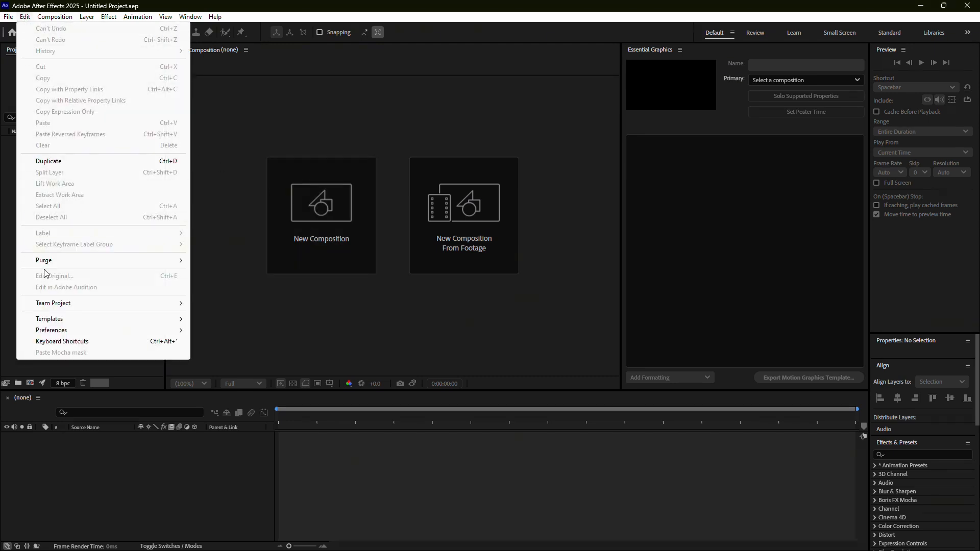
left_click(253, 420)
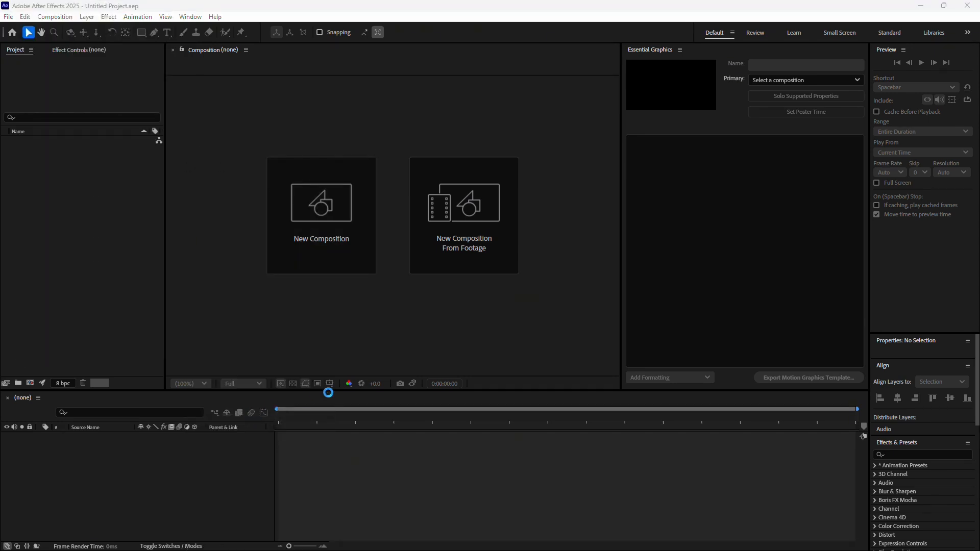
left_click_drag(505, 116, 455, 107)
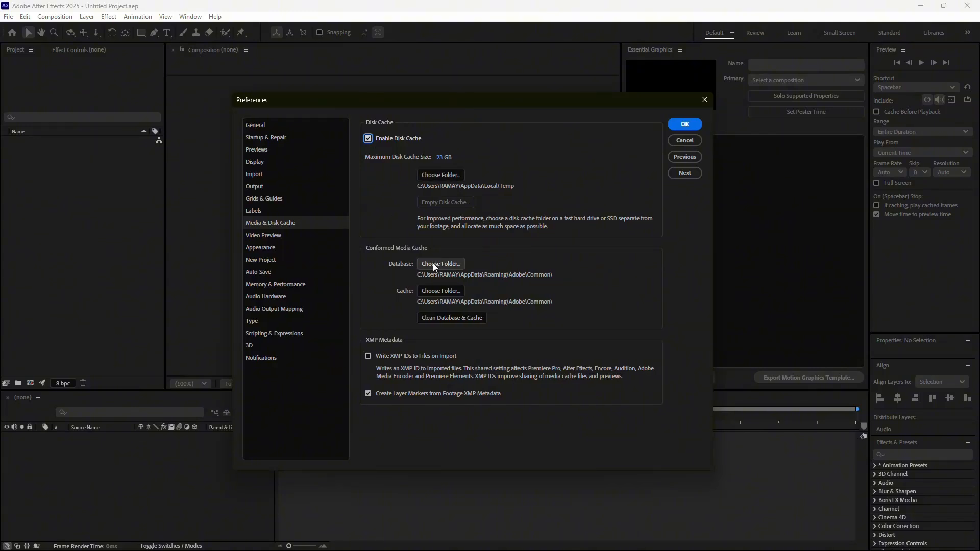
left_click(441, 292)
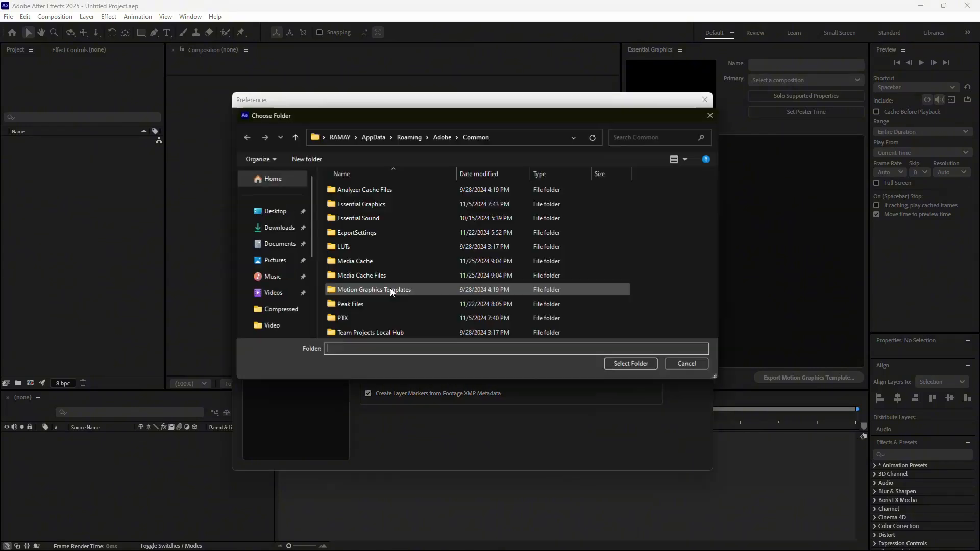
scroll(257, 298, "down", 3)
left_click(274, 258)
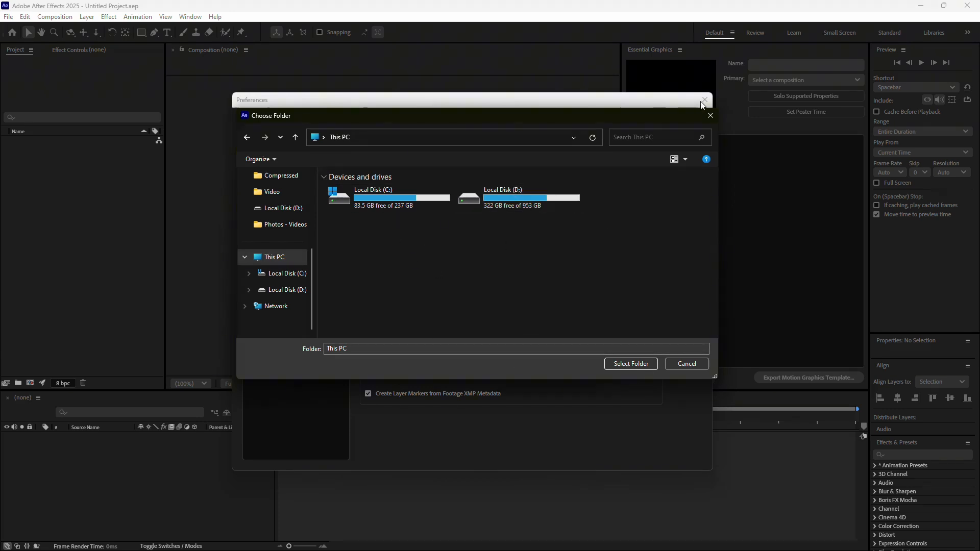
left_click(709, 116)
left_click(694, 124)
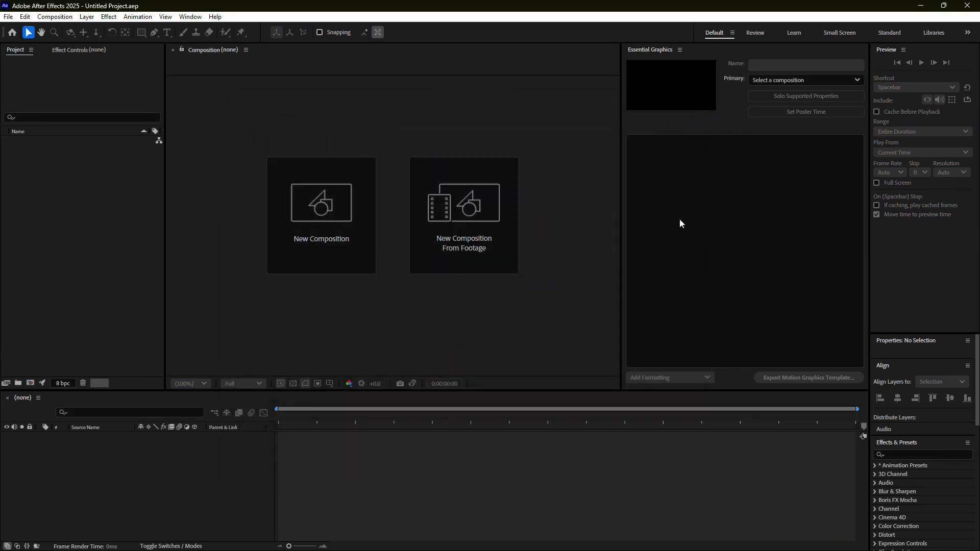